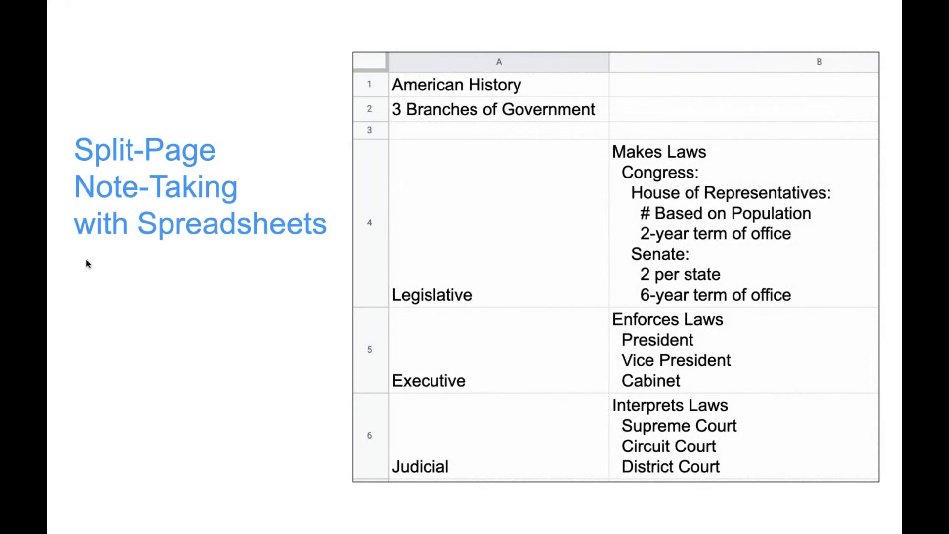
Exit the Keynote slideshow on the three branches of government and switch to the browser
key("Escape")
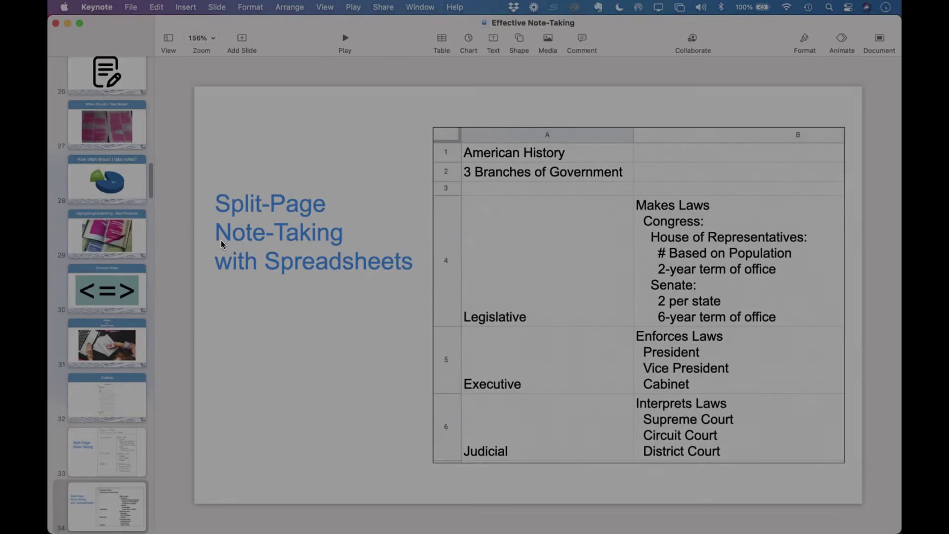
key("super+Tab")
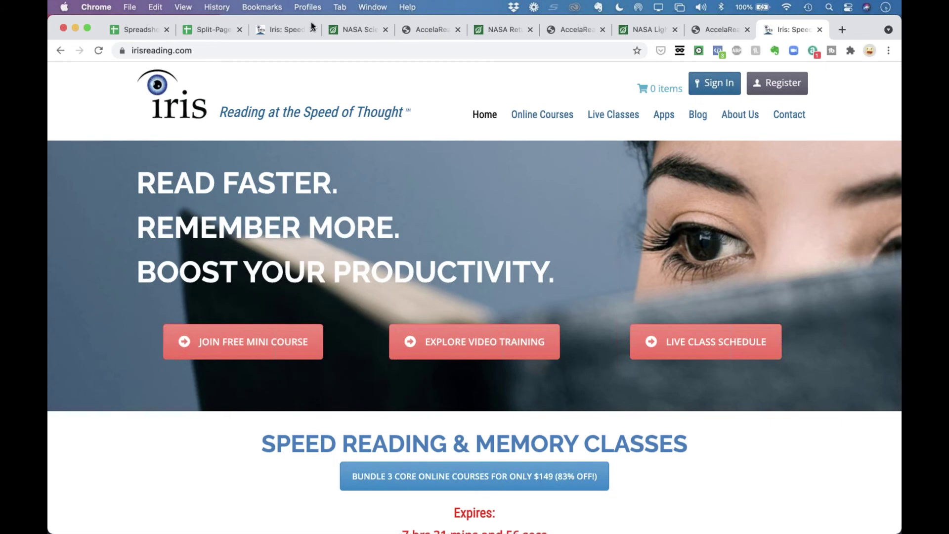
Open the Split-Page Note-Taking spreadsheet and select the topics column A
left_click(207, 27)
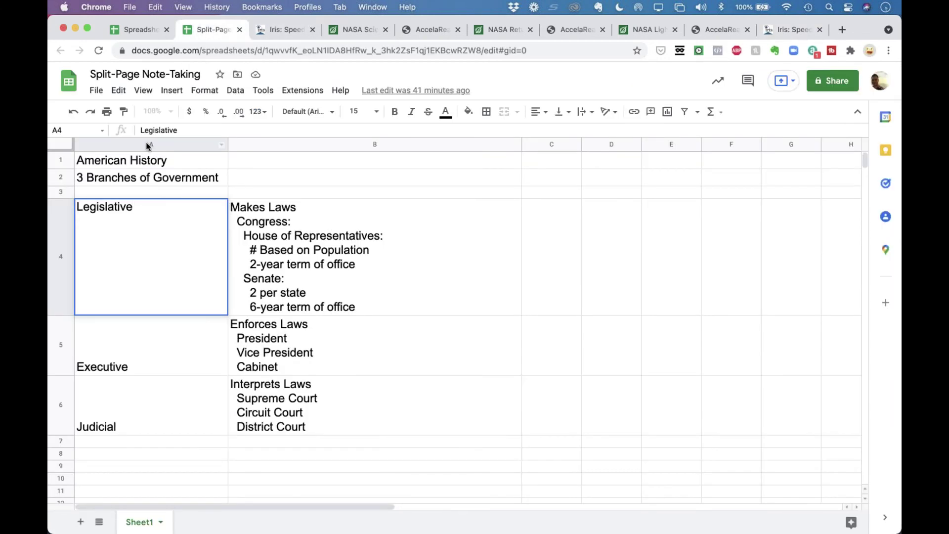
left_click(149, 159)
left_click(174, 143)
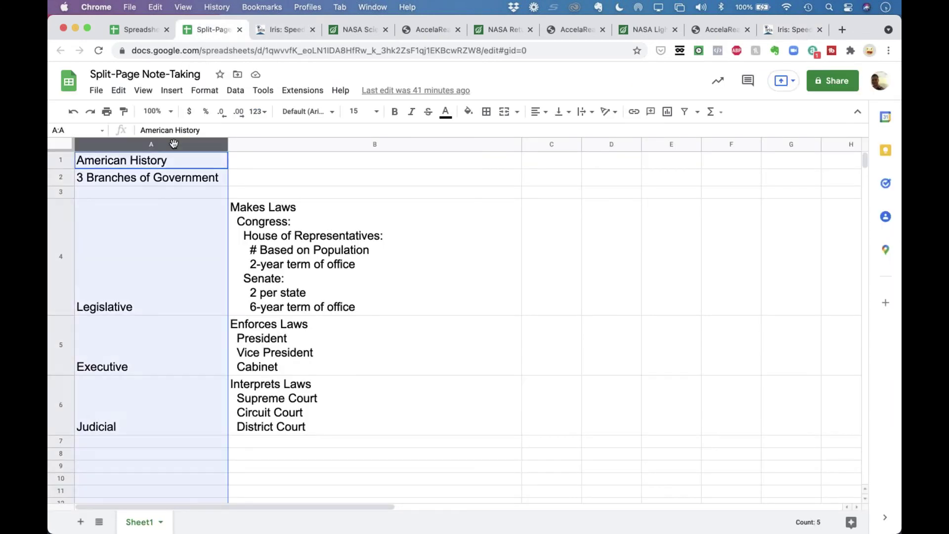
Highlight the branch topics in A4:A6, their notes in B4:B6, then column B
left_click(156, 246)
left_click_drag(170, 230, 160, 418)
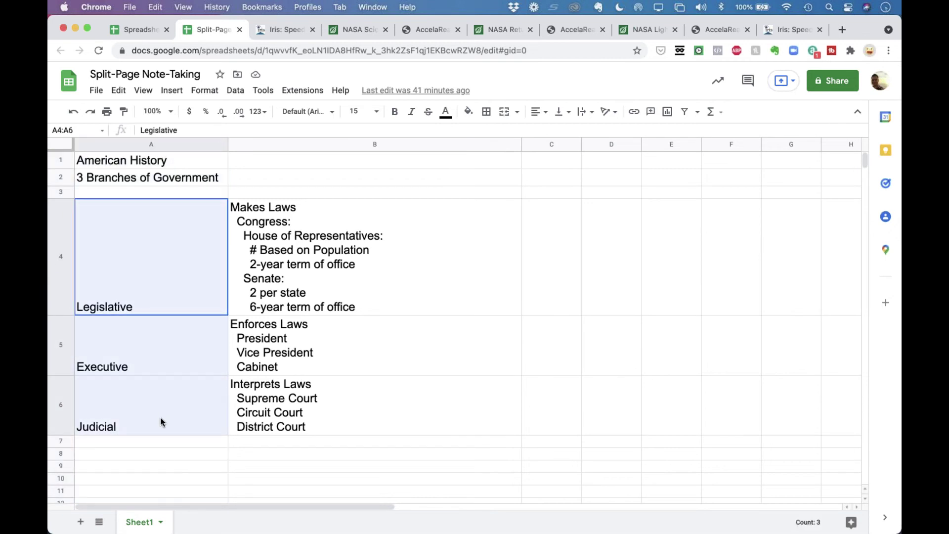
left_click_drag(319, 252, 317, 418)
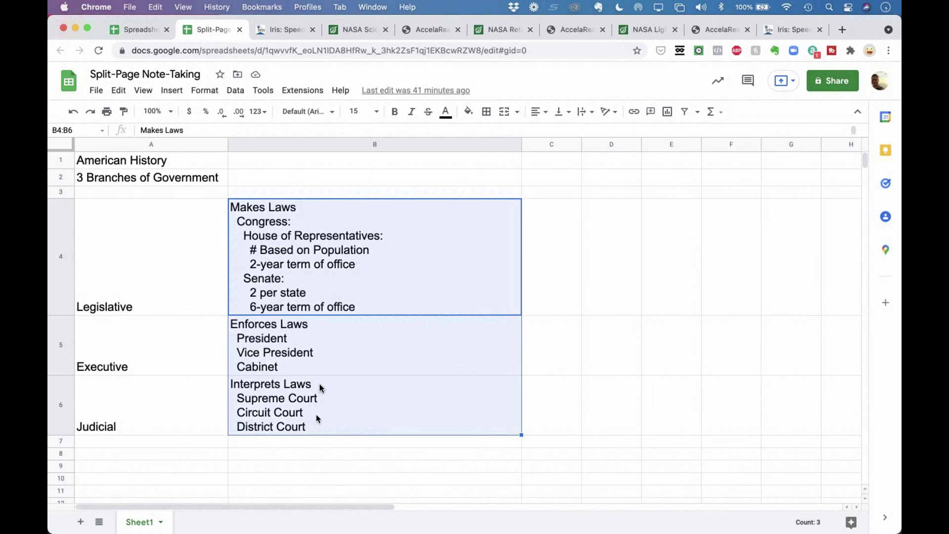
left_click(348, 291)
left_click(328, 145)
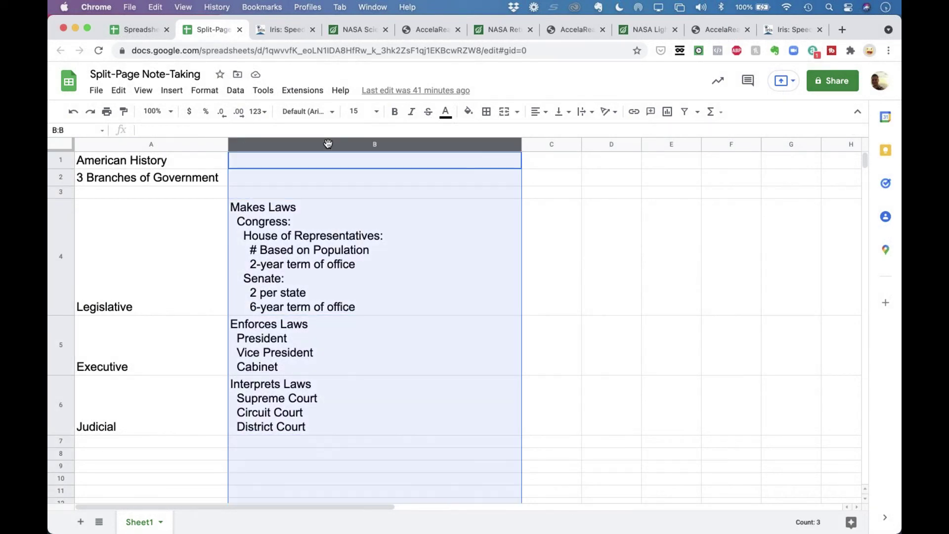
Hide notes column B and toggle bold on the Legislative cell A4
right_click(328, 146)
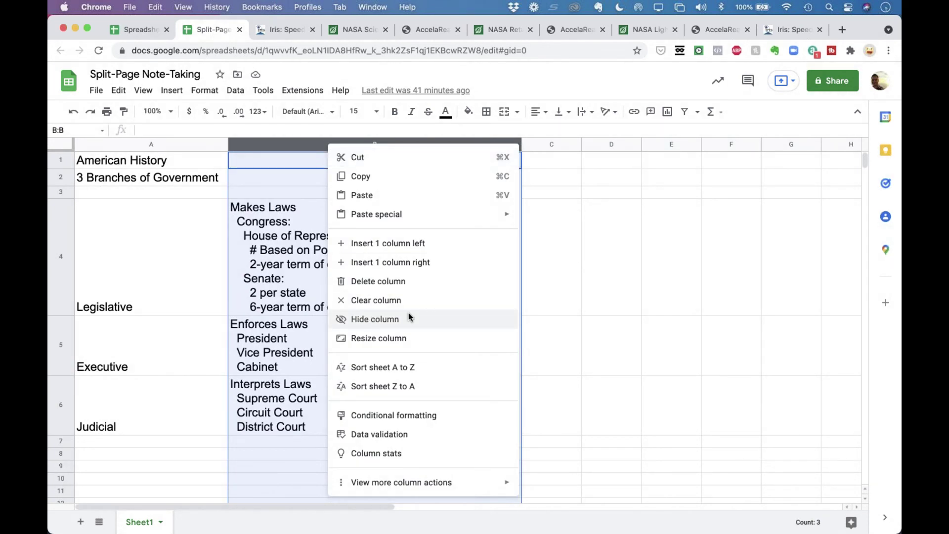
left_click(369, 318)
left_click(164, 214)
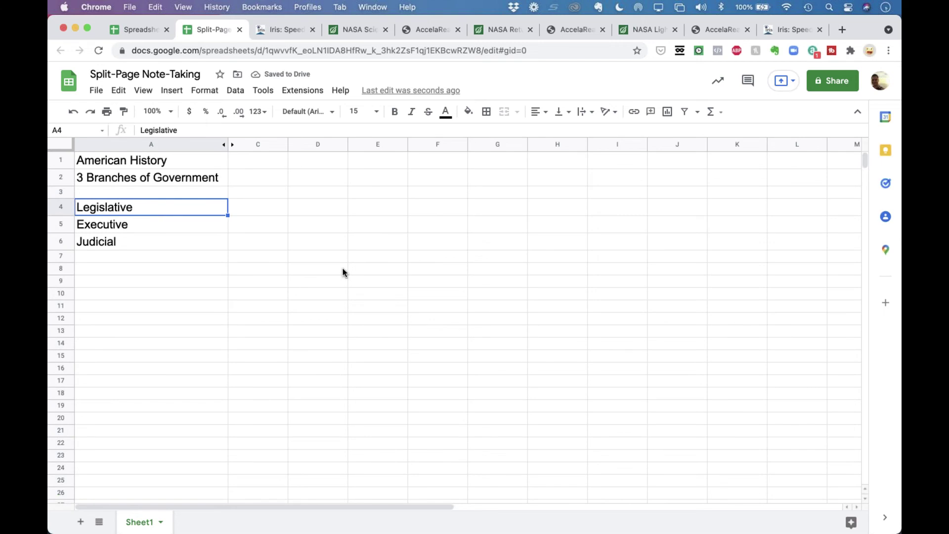
key("super+b")
key("super+b")
key("super+b")
key("super+b")
key("super+b")
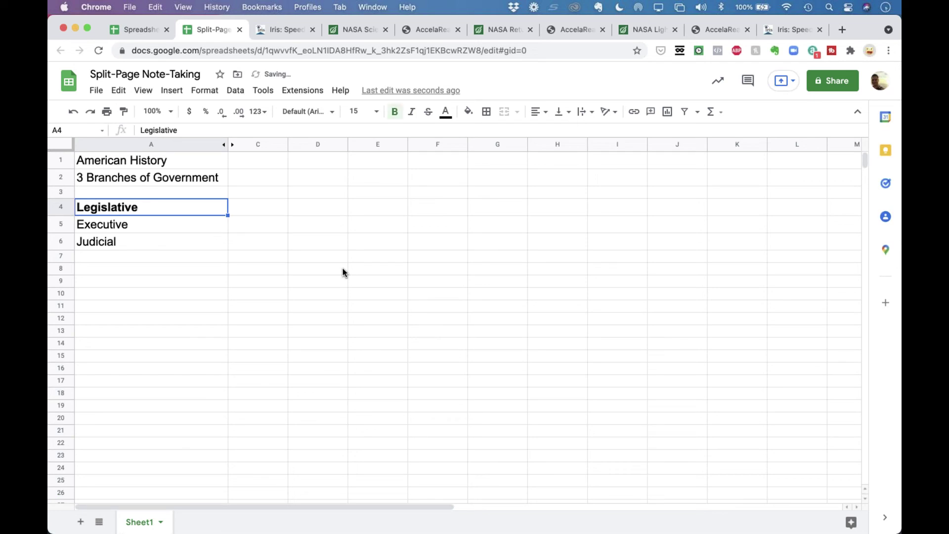
key("super+b")
key("super+b")
key("super+b")
key("super+b")
Unhide column B to check the Makes Laws note, then hide it again
left_click(234, 145)
left_click(269, 269)
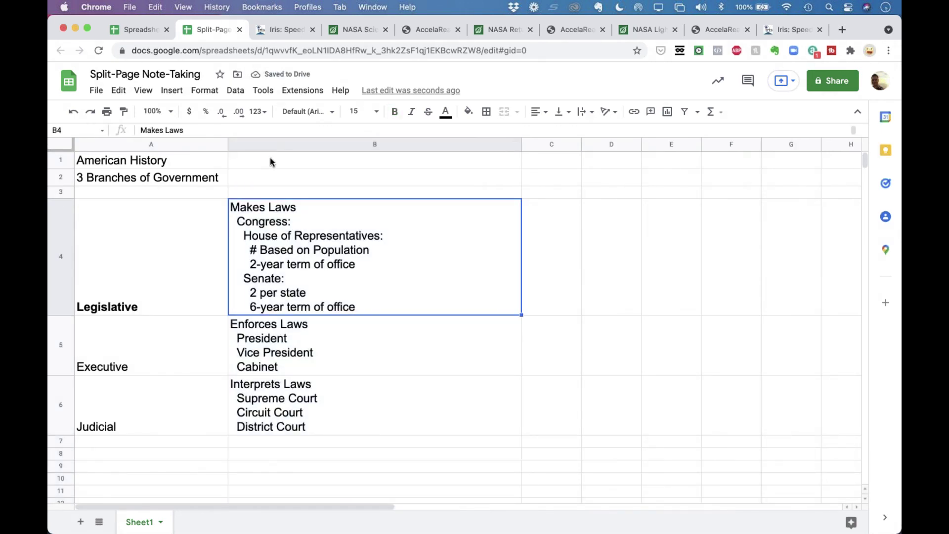
right_click(267, 144)
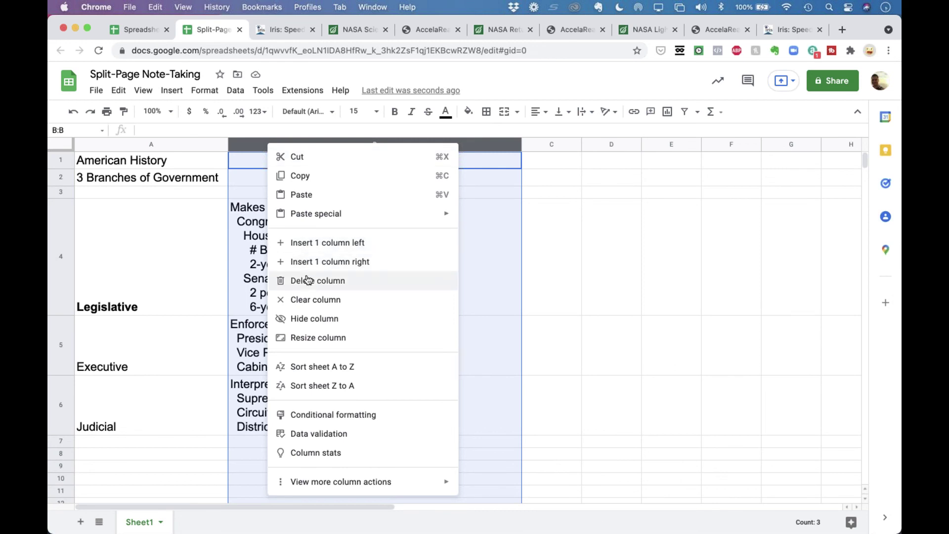
left_click(331, 320)
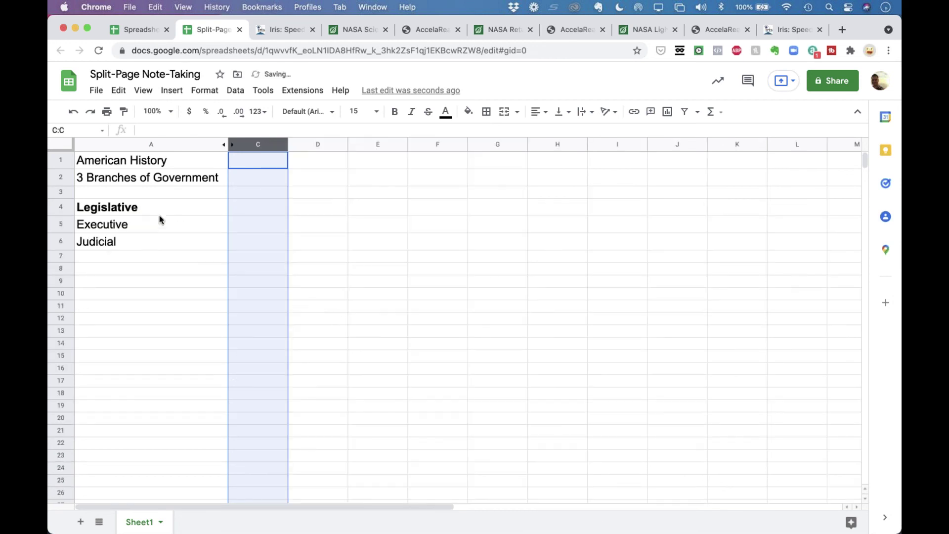
Remove bold from Legislative in A4 and bold Executive in A5
left_click(129, 225)
key("super+z")
left_click(128, 226)
key("super+b")
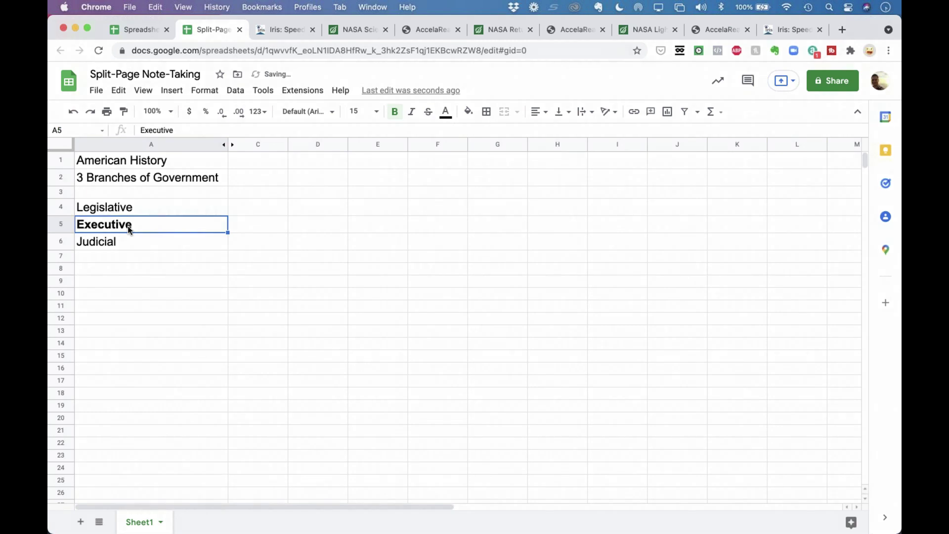
Reveal column B once more and hide it again
left_click(228, 144)
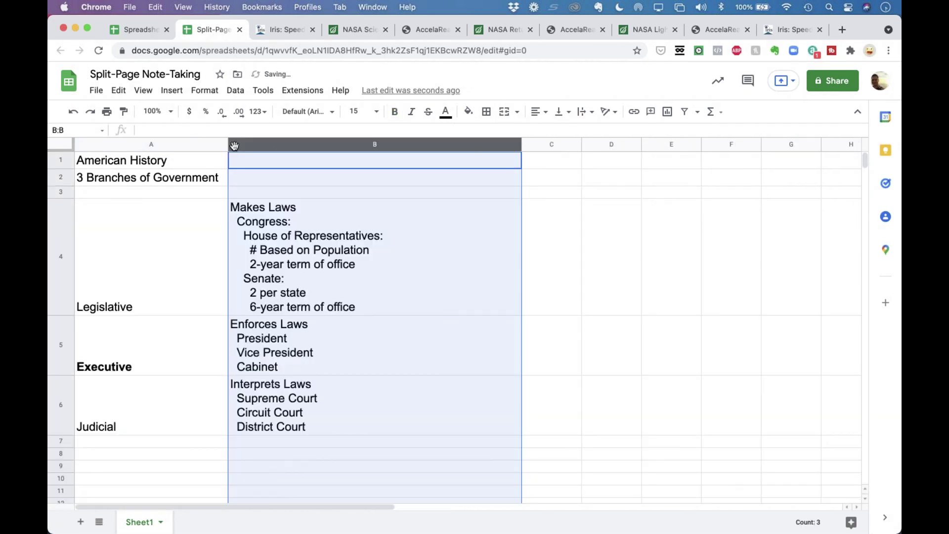
right_click(252, 144)
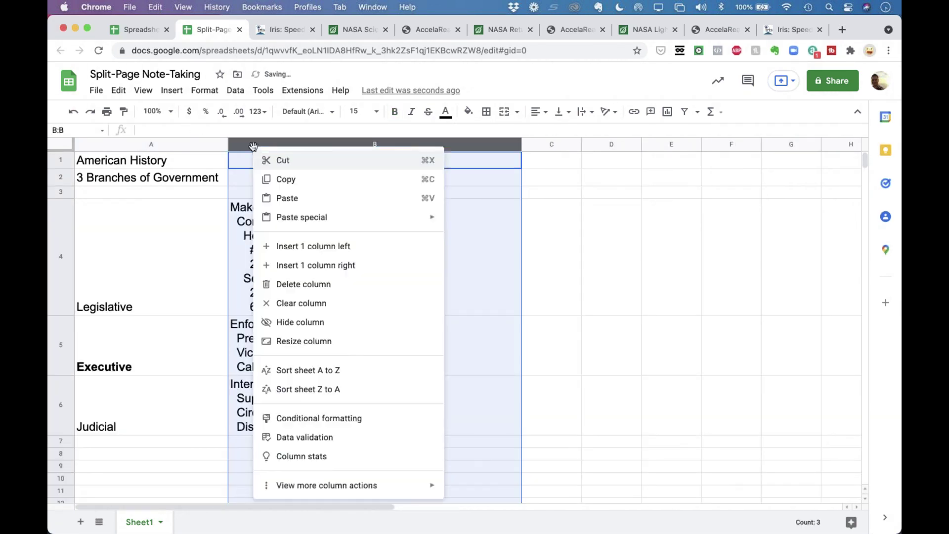
left_click(332, 322)
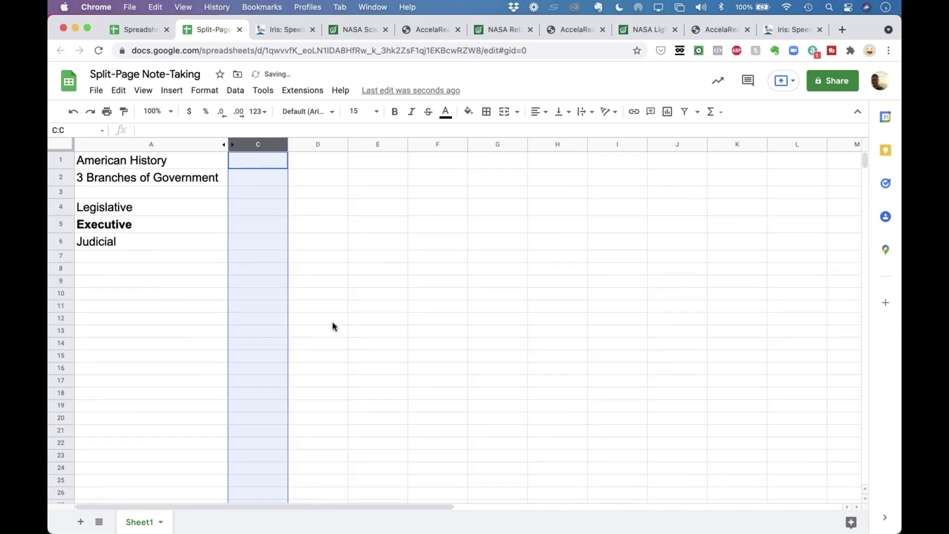